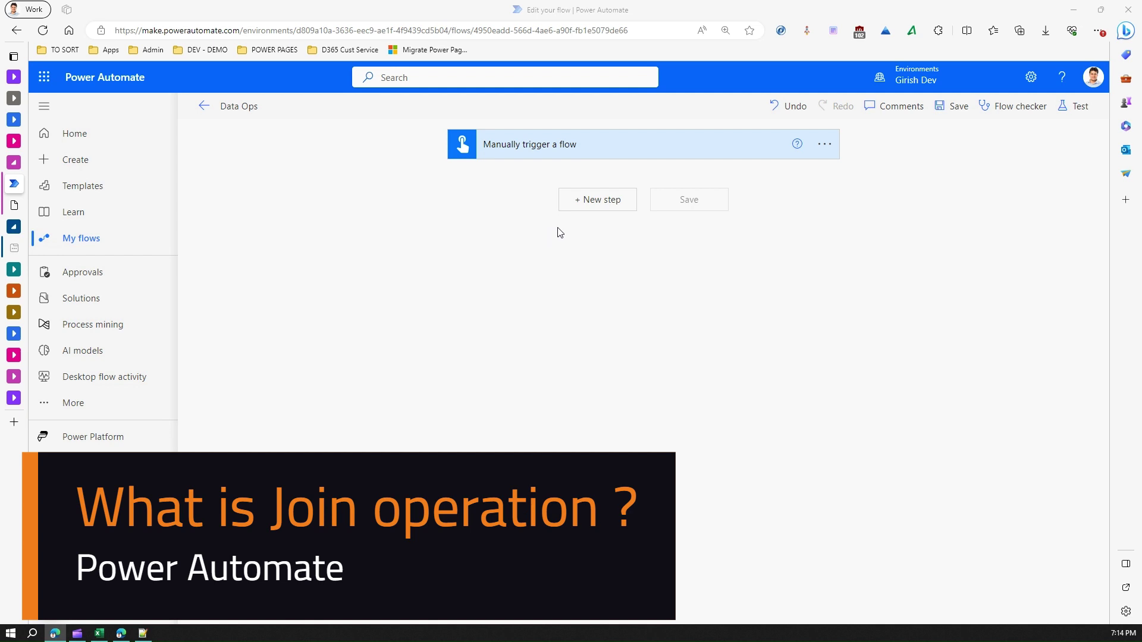
- Add the Data Operation Join action below the manual trigger, leaving From and Join with empty
left_click(599, 202)
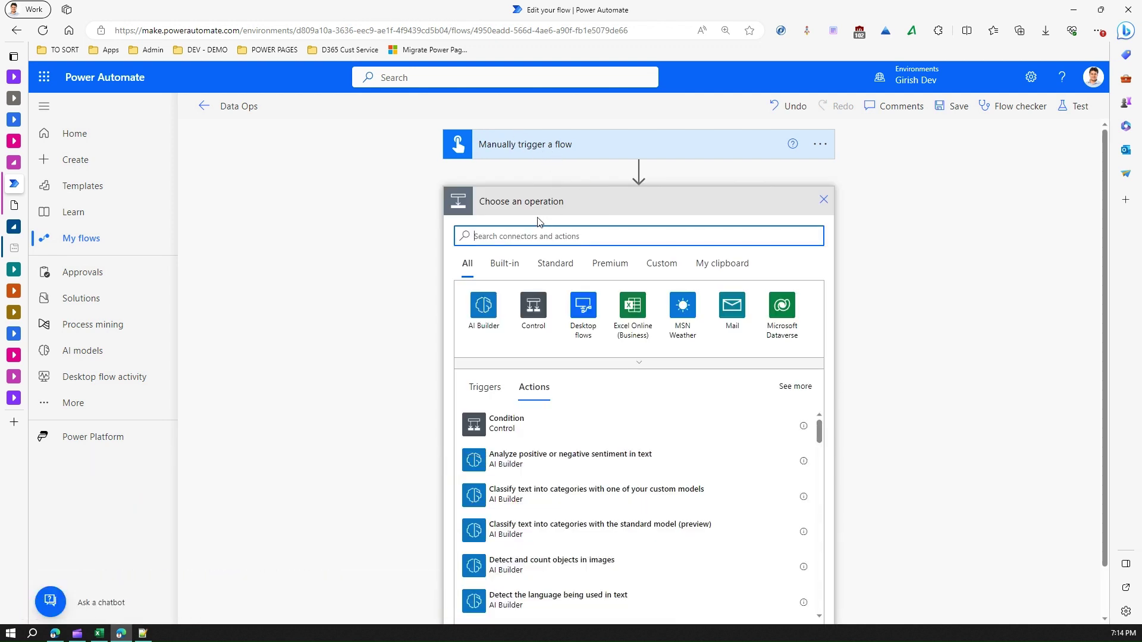
type("join")
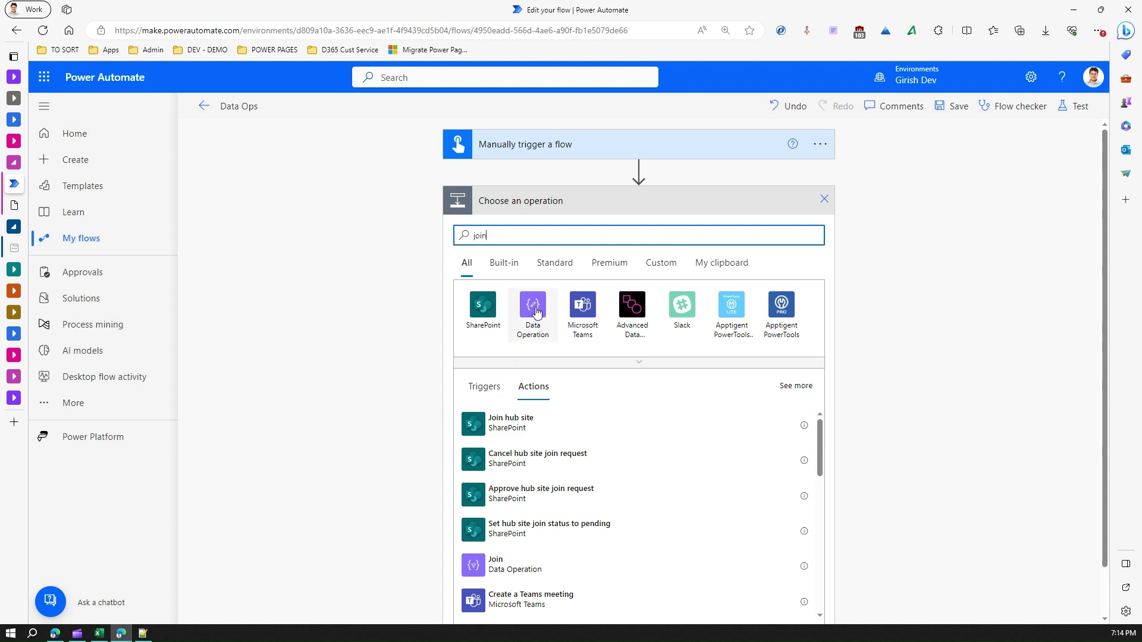
left_click(536, 313)
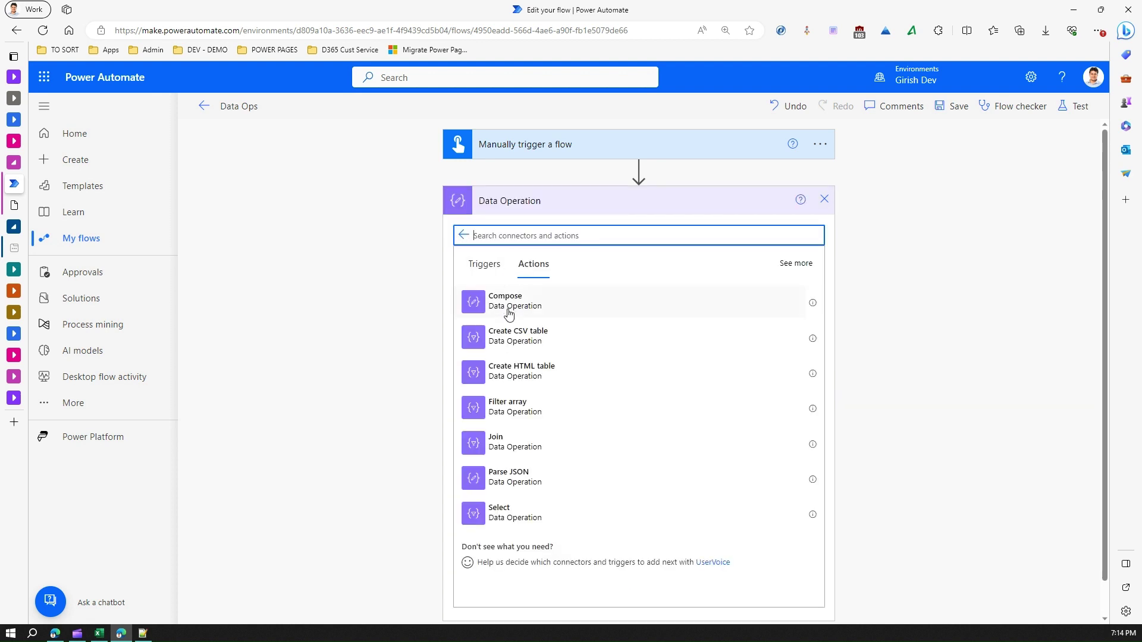
left_click(813, 445)
left_click(812, 445)
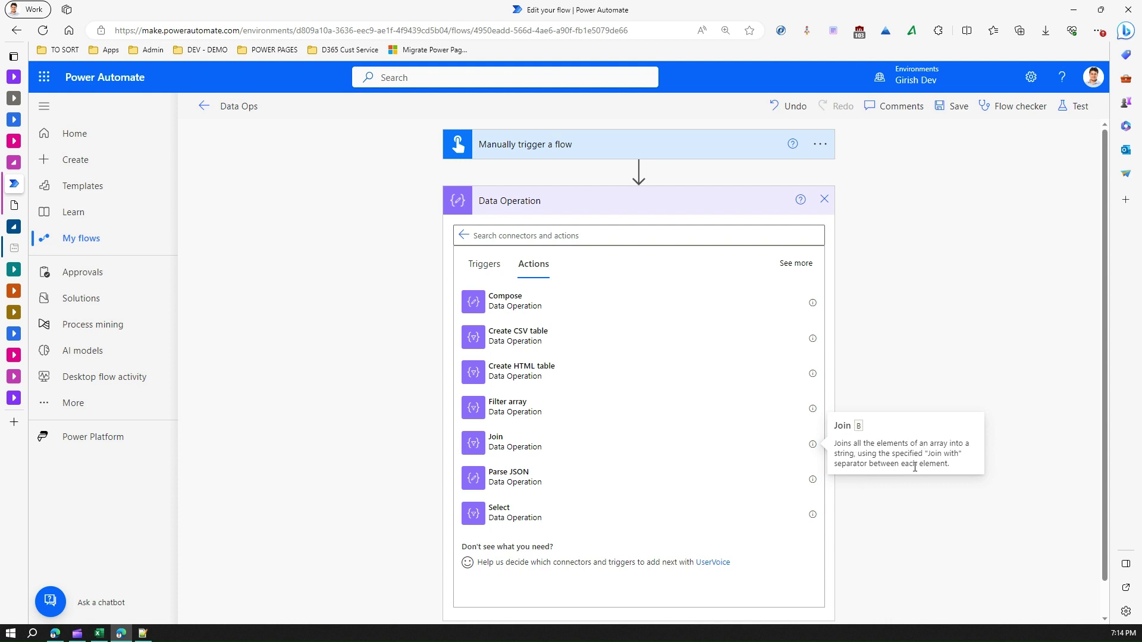
left_click_drag(955, 466, 835, 449)
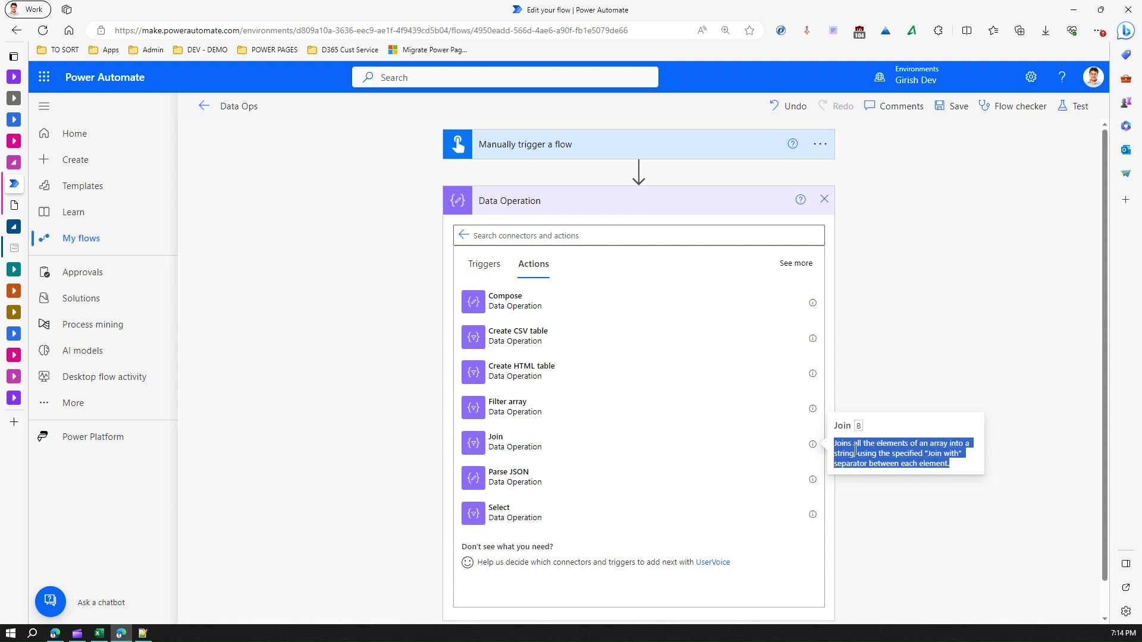
left_click(857, 451)
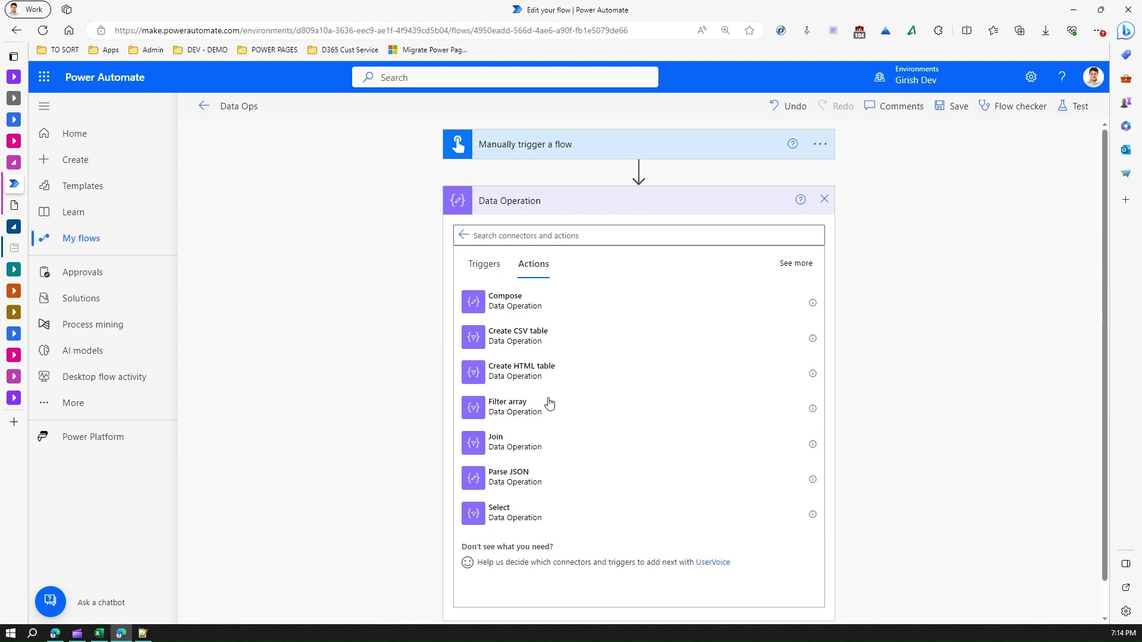
left_click(516, 445)
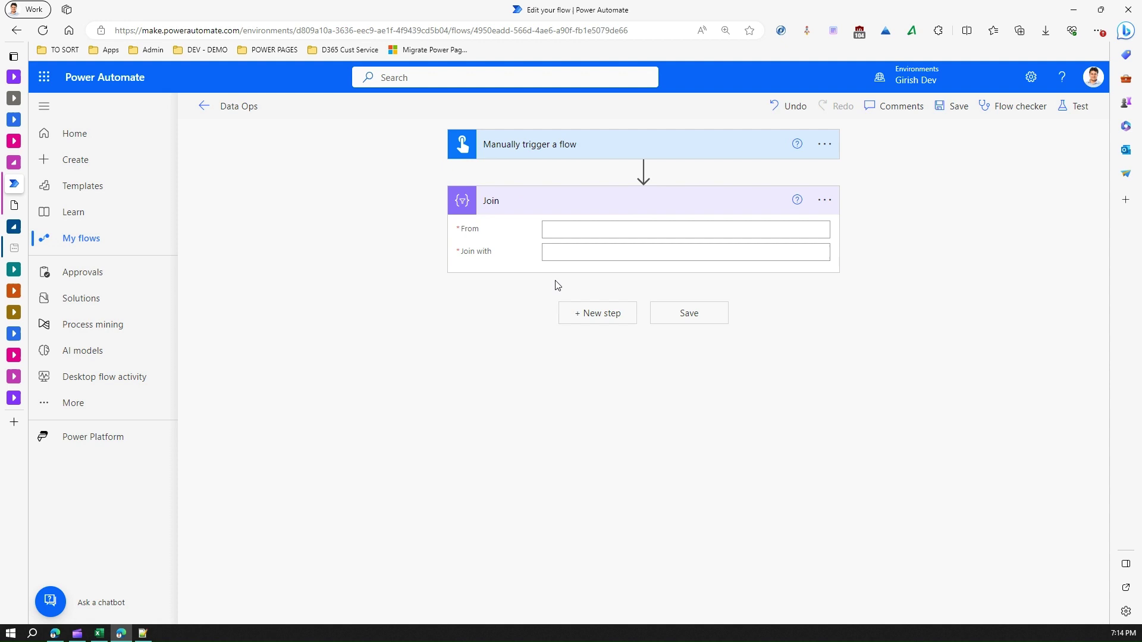
mouse_move(646, 174)
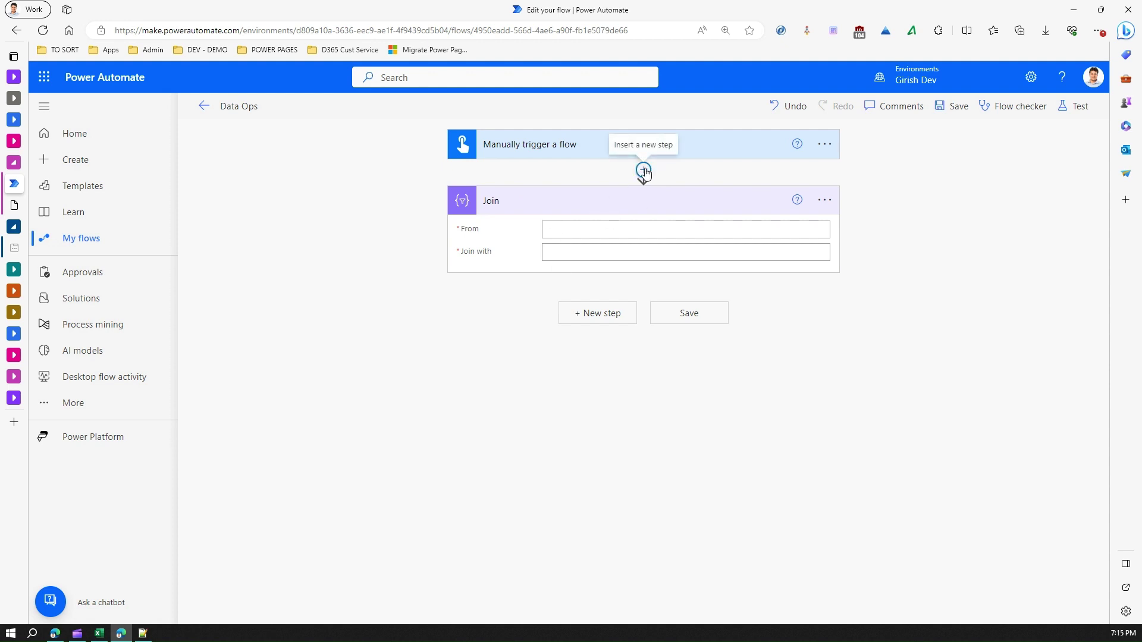
- Insert a Compose action above Join with Inputs ["abc","def","ghi","jkl"]
left_click(645, 171)
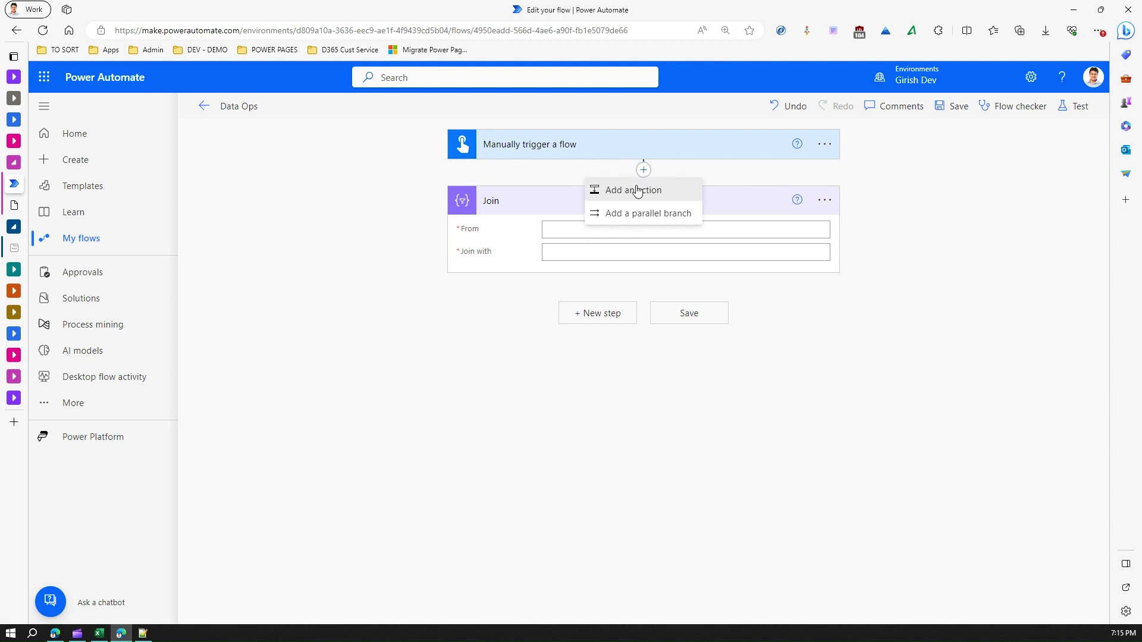
left_click(635, 189)
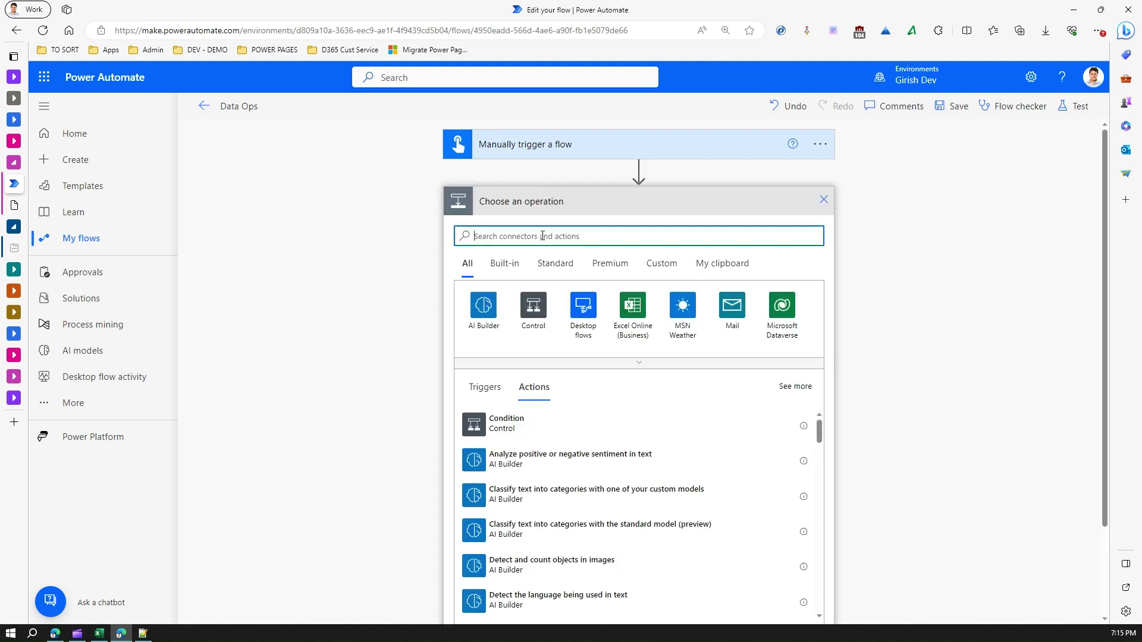
type("compose")
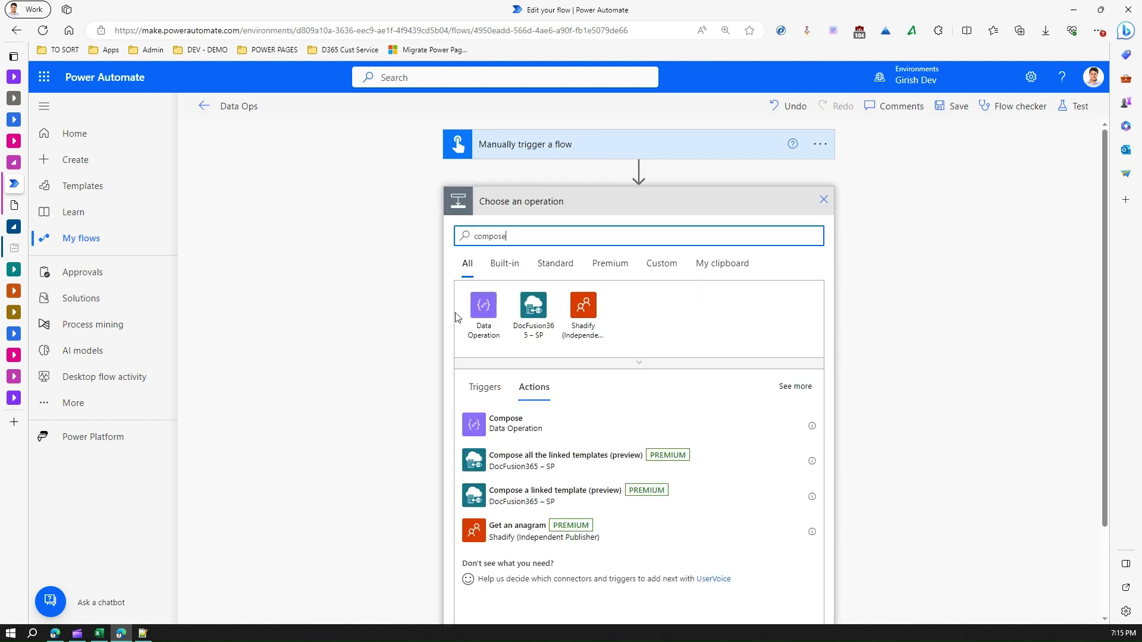
left_click(513, 427)
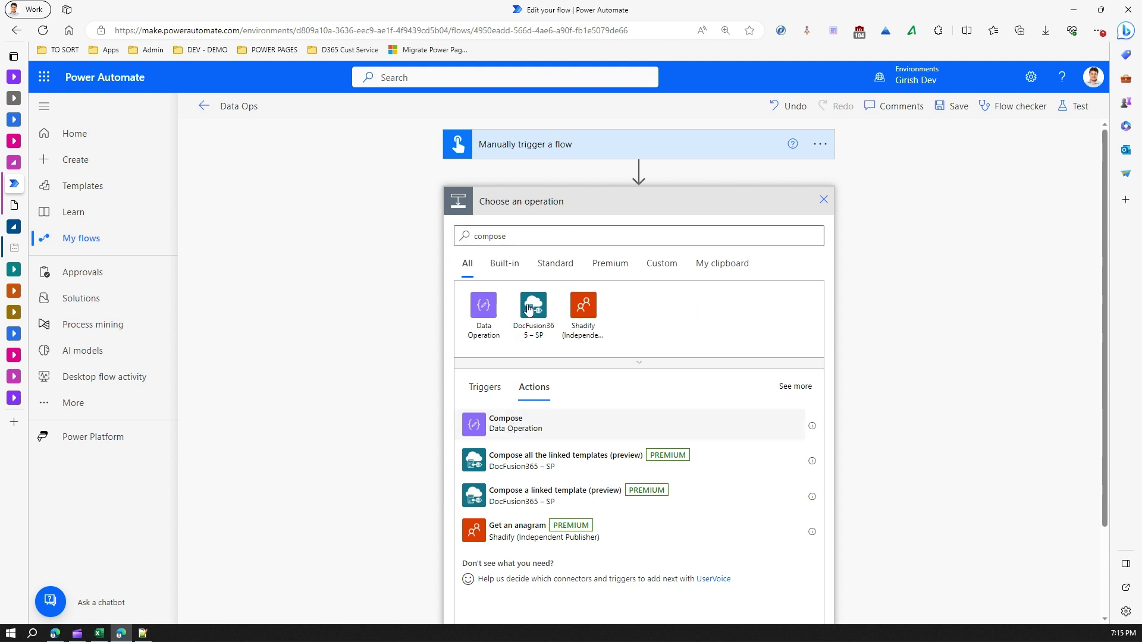
left_click(564, 230)
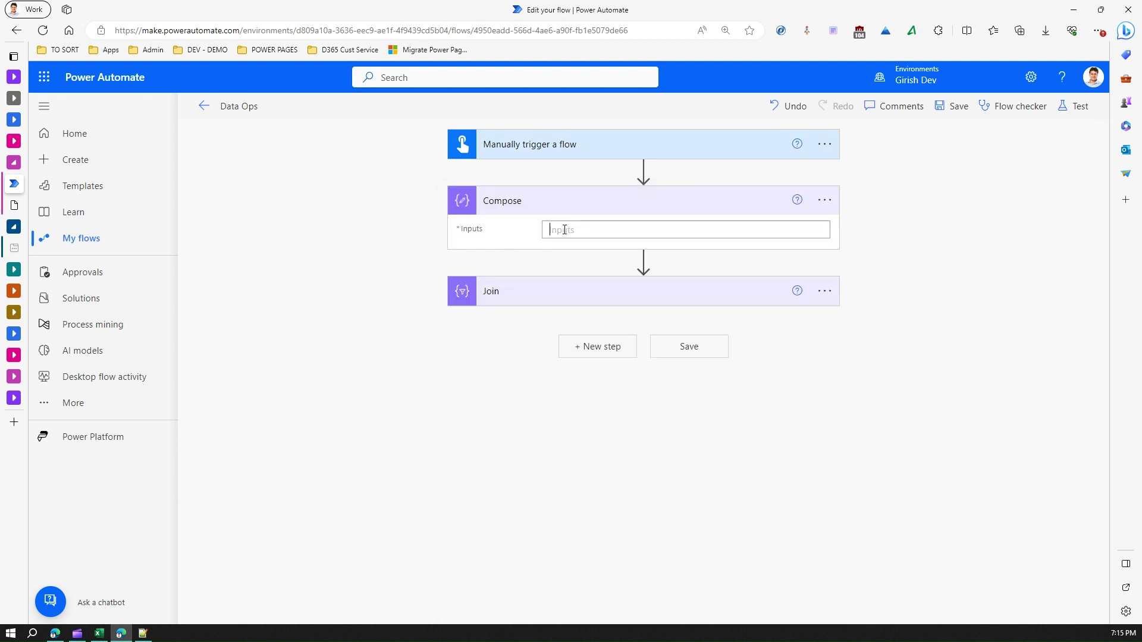
type("[")
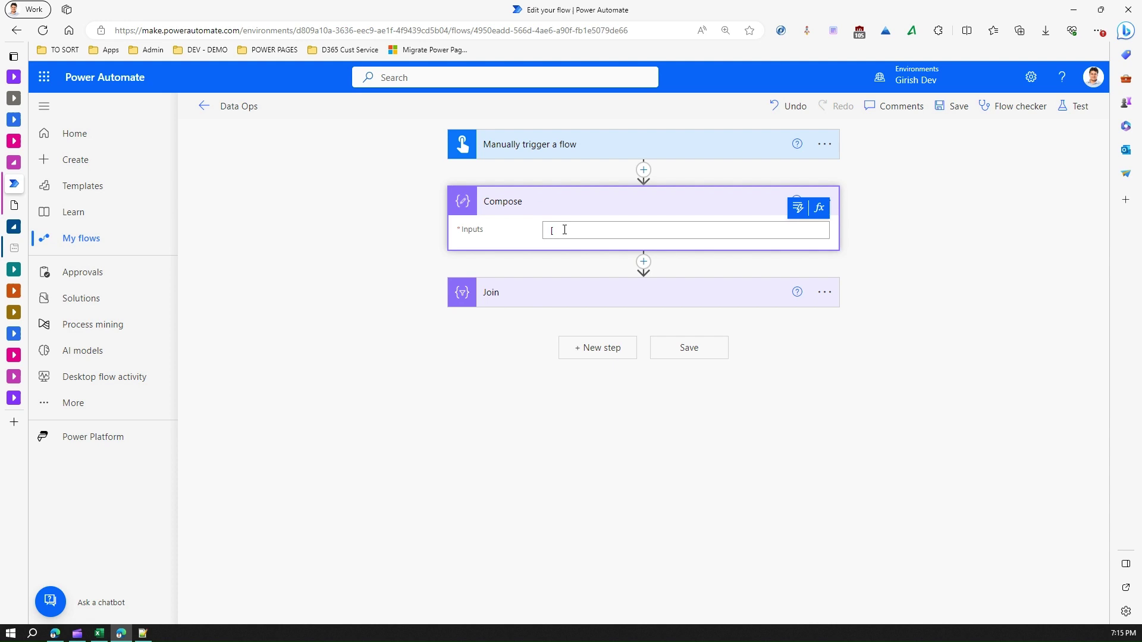
type("\"abc\",\"")
type("def\",\"ghi\",\"jkl\"")
- Rename the Compose step to varStringArray and dismiss the dimmed overlay
left_click(682, 204)
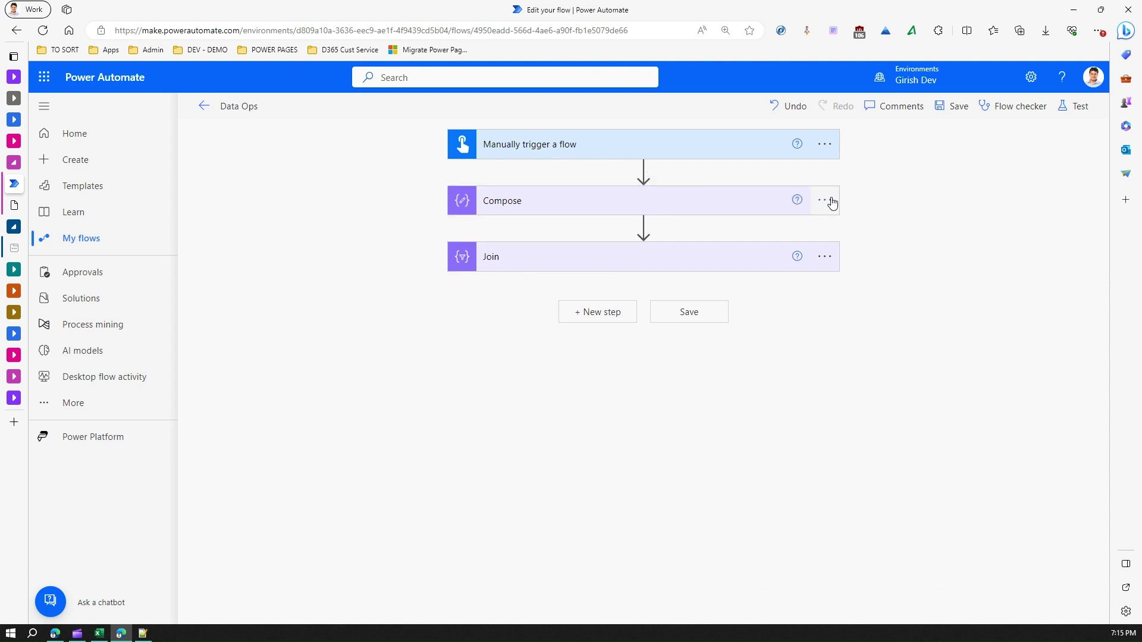
left_click(823, 201)
left_click(857, 250)
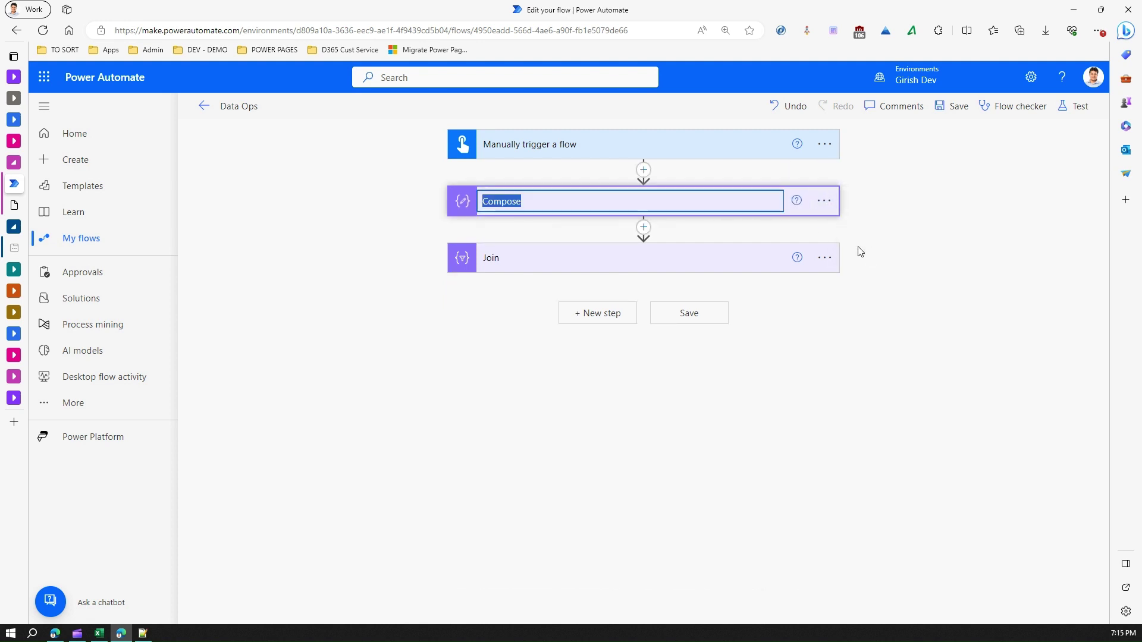
type("varStringArray")
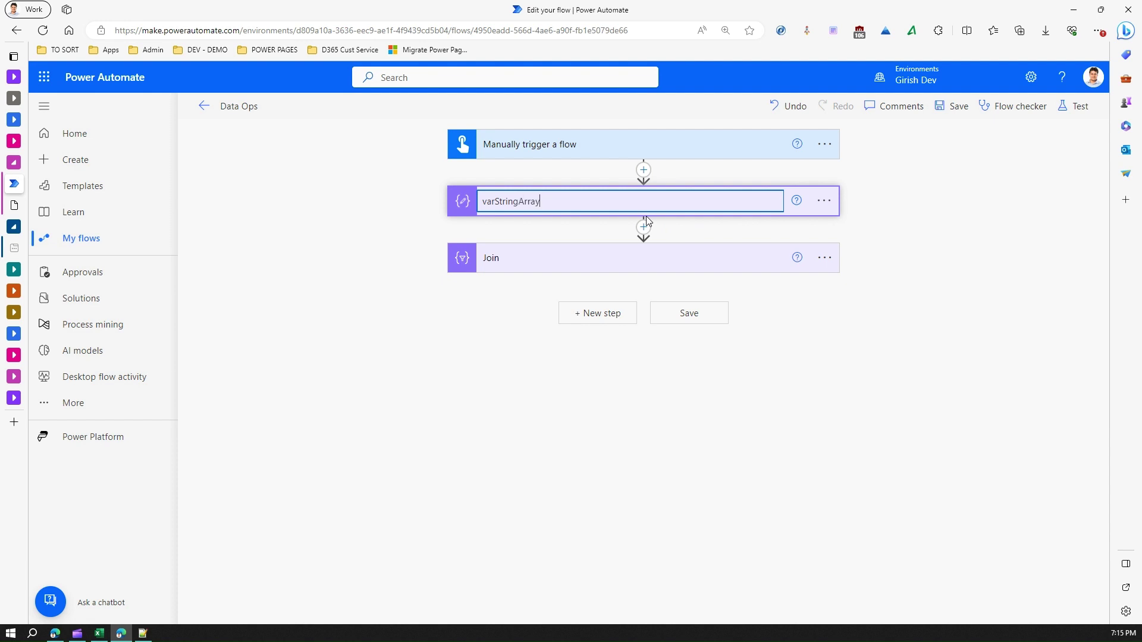
key("Return")
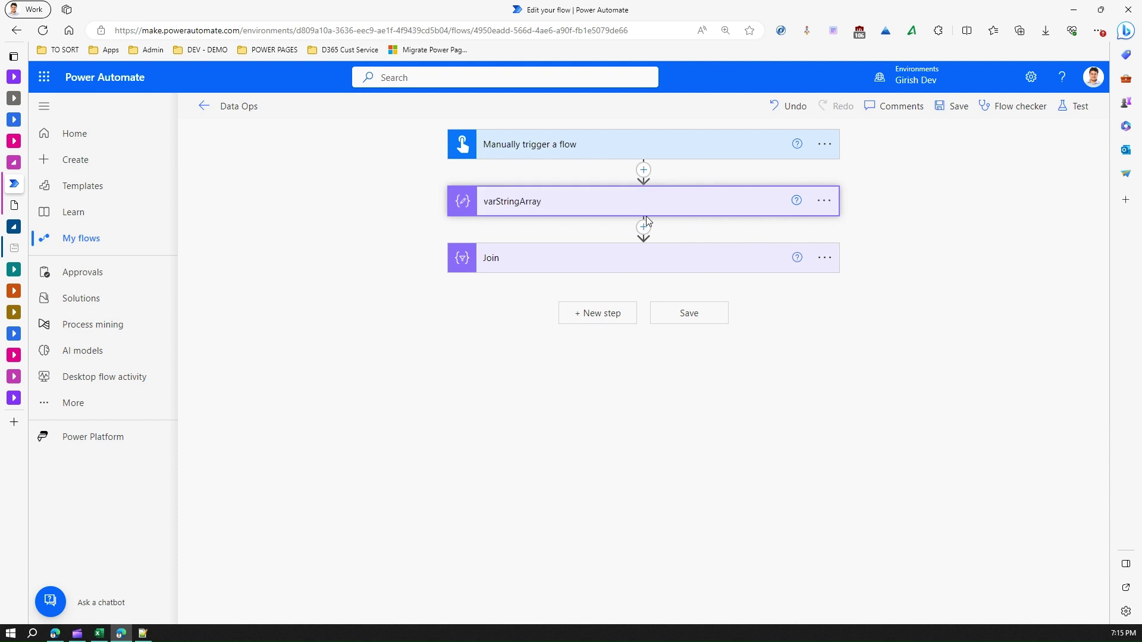
left_click(510, 213)
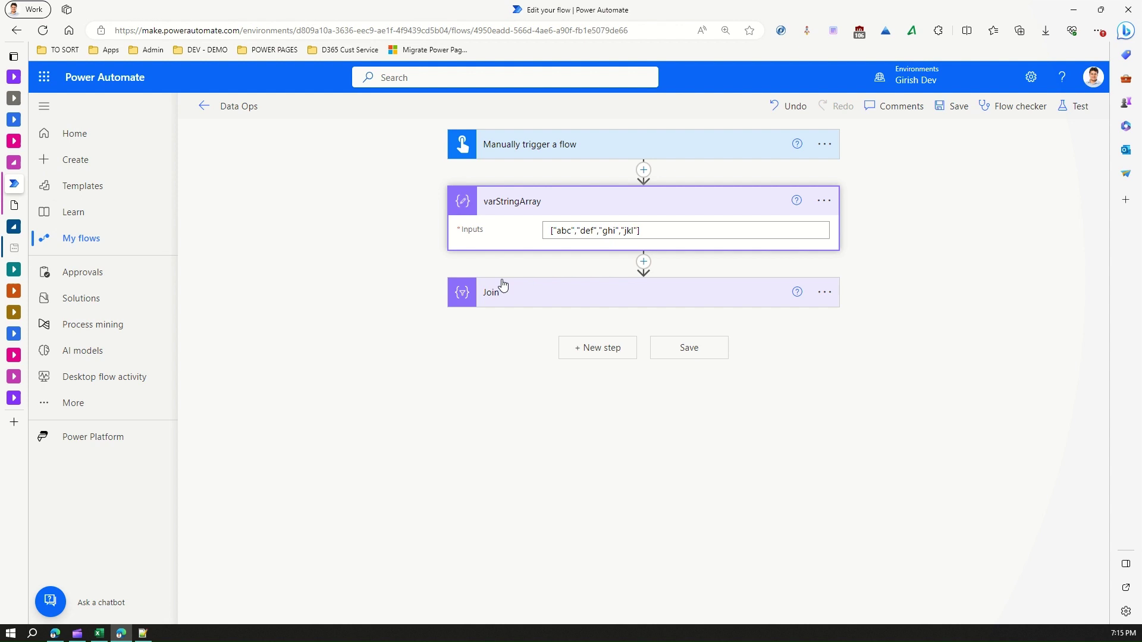
left_click(506, 295)
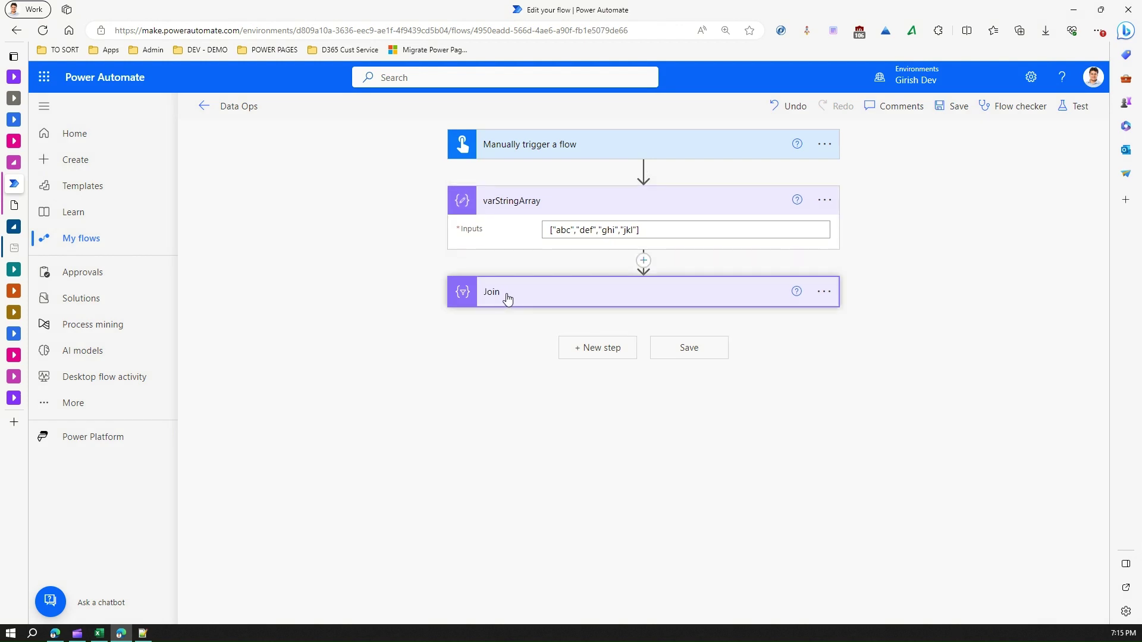
- Set Join's From to varStringArray's Outputs and its Join with separator to $
left_click(551, 320)
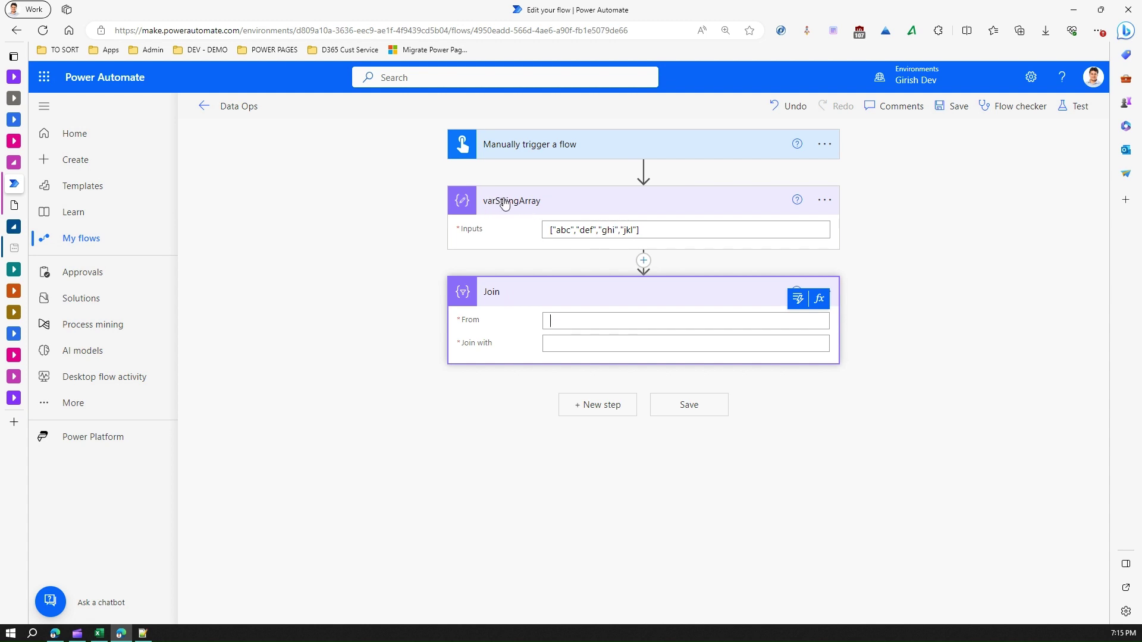
left_click(798, 300)
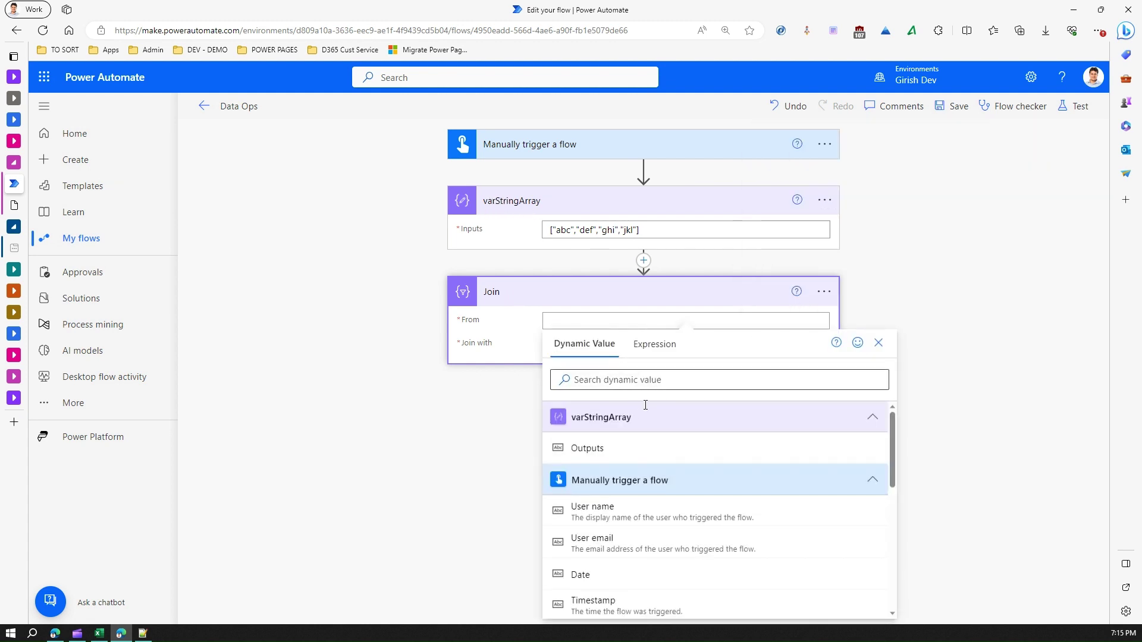
left_click(605, 448)
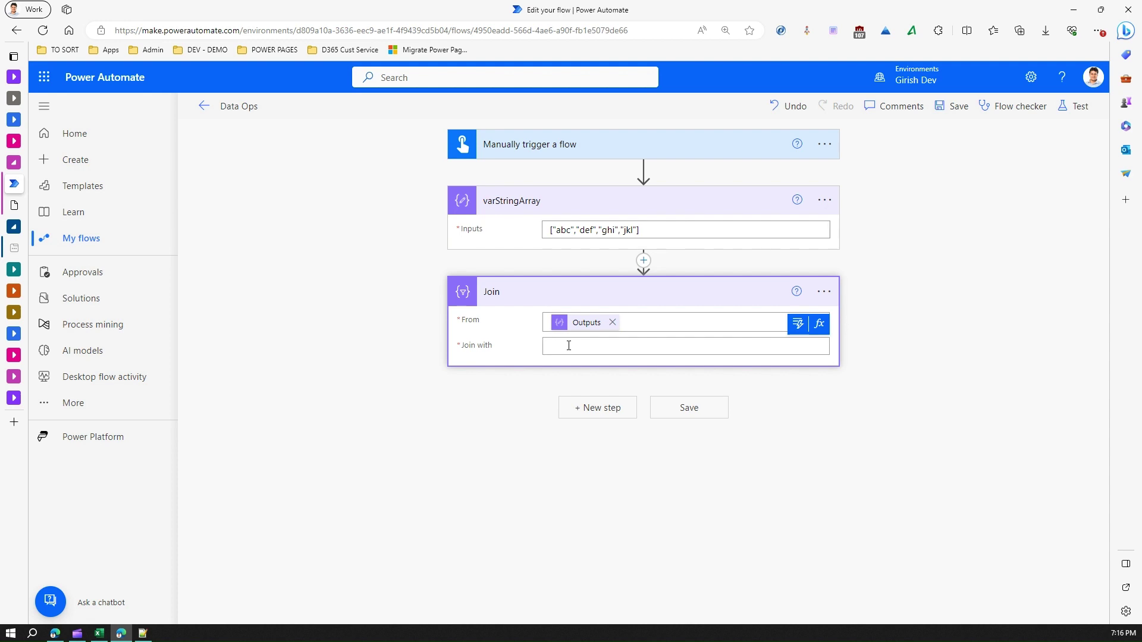
type("$")
- Save the flow and run a manual test, then open the successful run
left_click(673, 411)
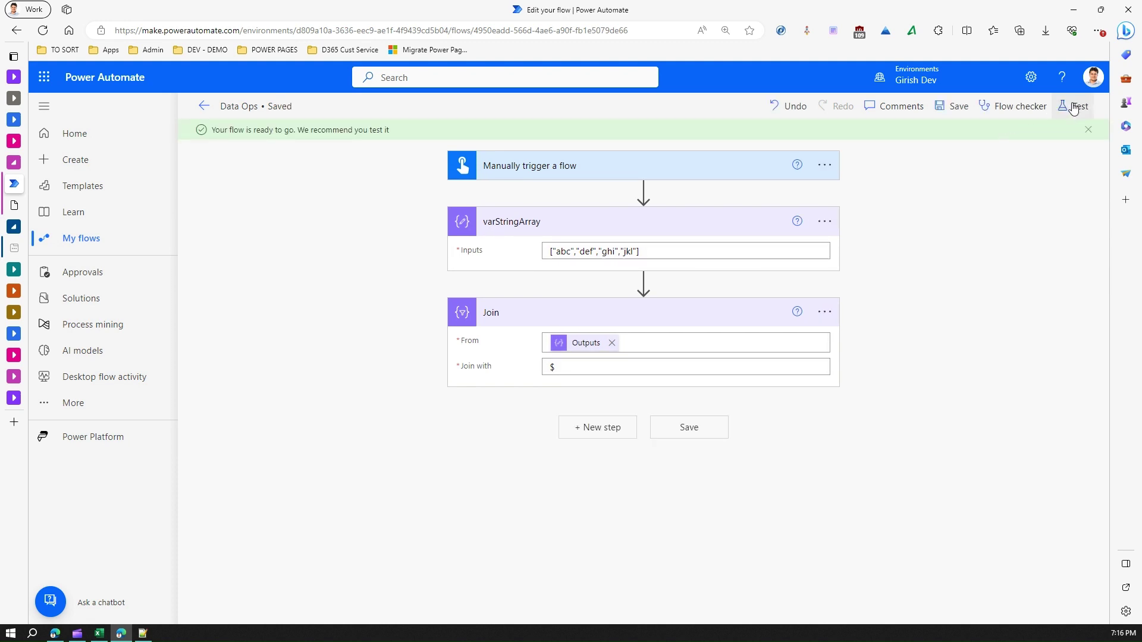
left_click(1073, 107)
left_click(885, 602)
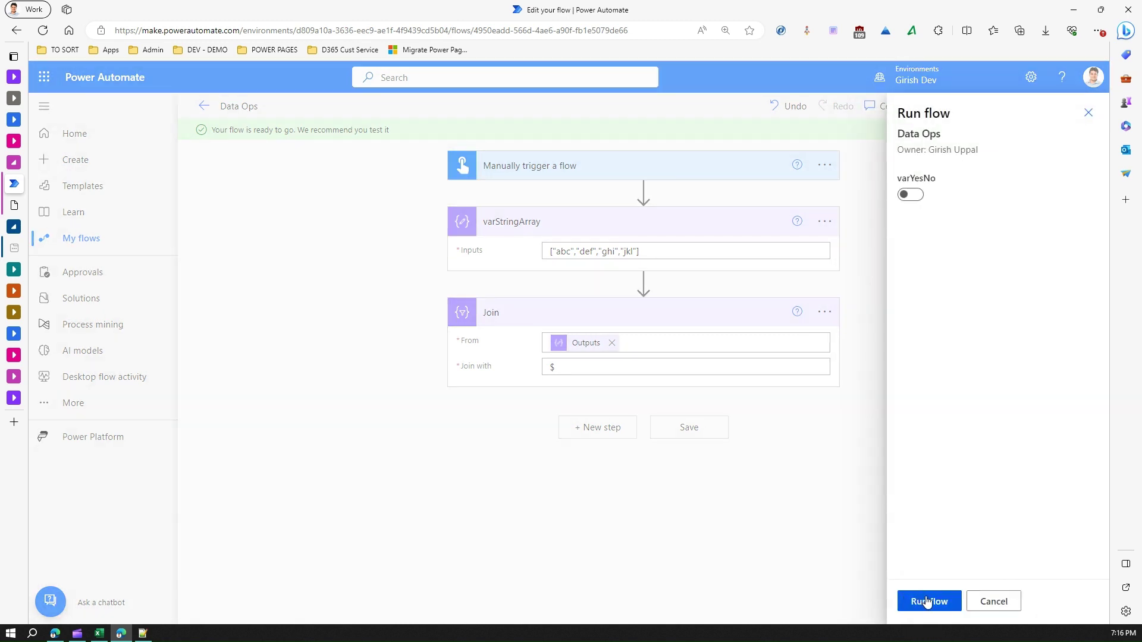
left_click(927, 602)
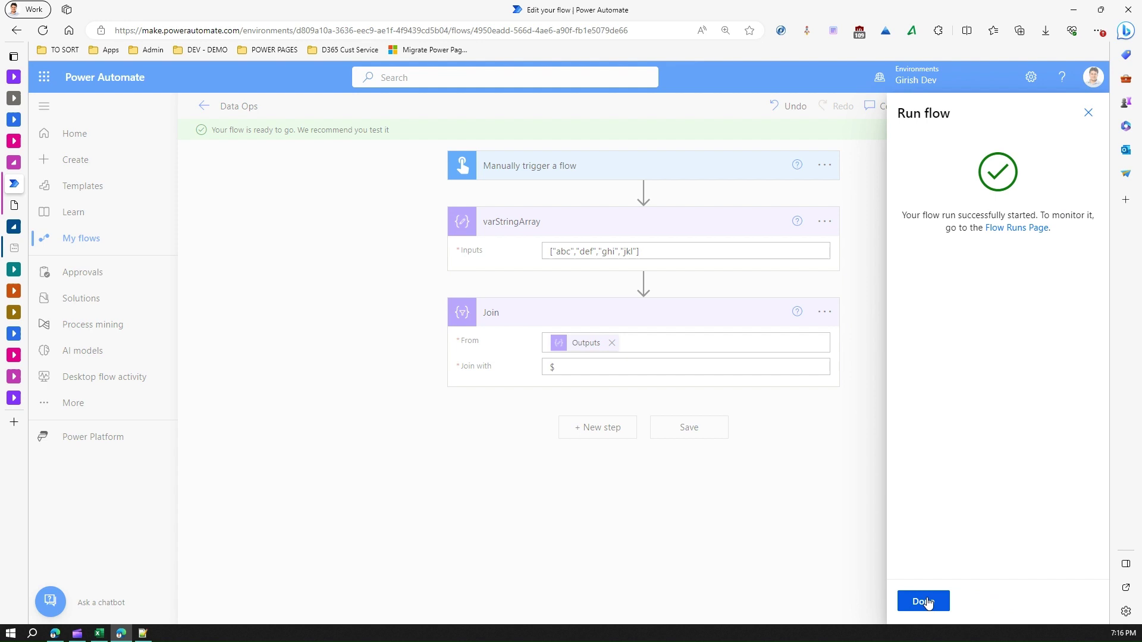
left_click(926, 602)
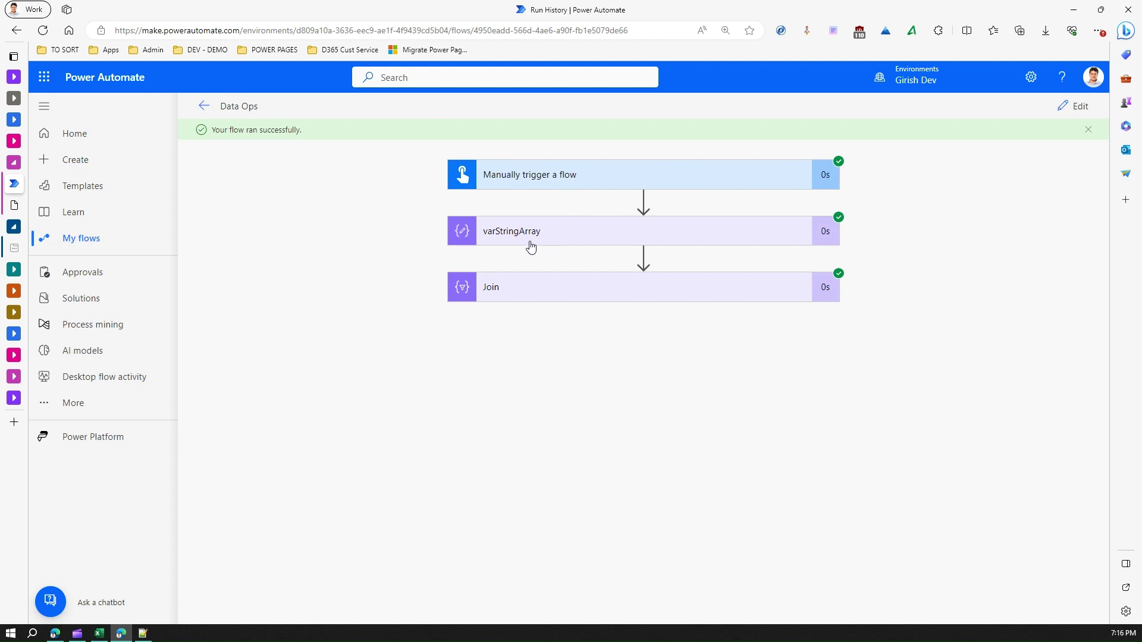
- Inspect varStringArray's run inputs showing the four-string array
left_click(530, 248)
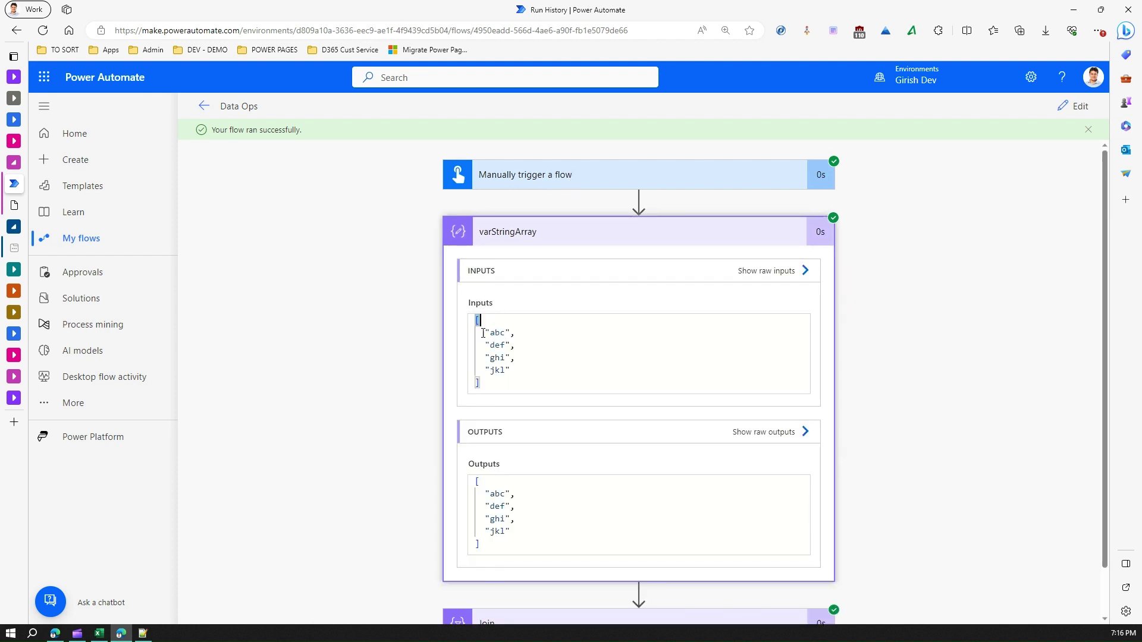
left_click_drag(477, 322, 481, 383)
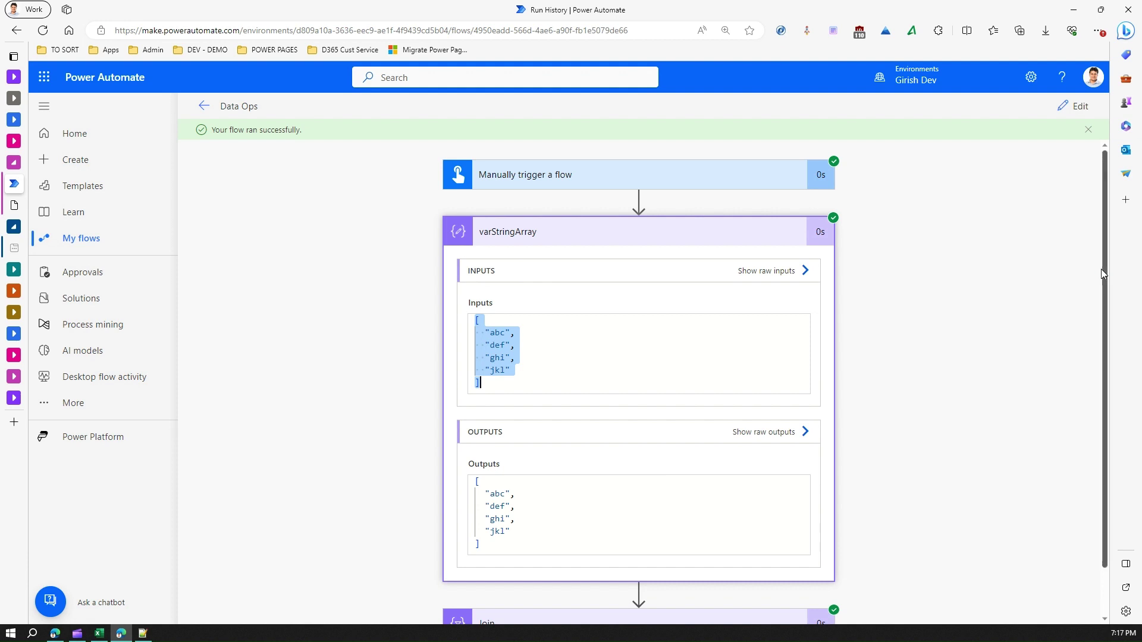
scroll(1101, 270, "down", 1)
- Inspect Join's run details: the $ separator and the output abc$def$ghi$jkl
left_click(564, 575)
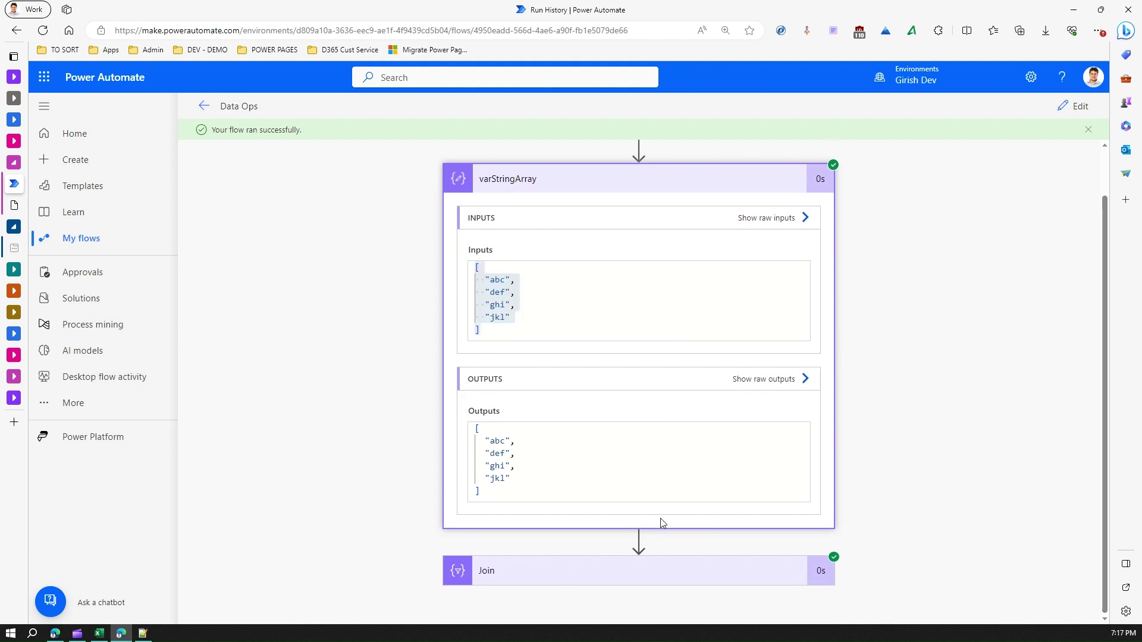
scroll(1104, 354, "down", 1)
scroll(1095, 416, "down", 5)
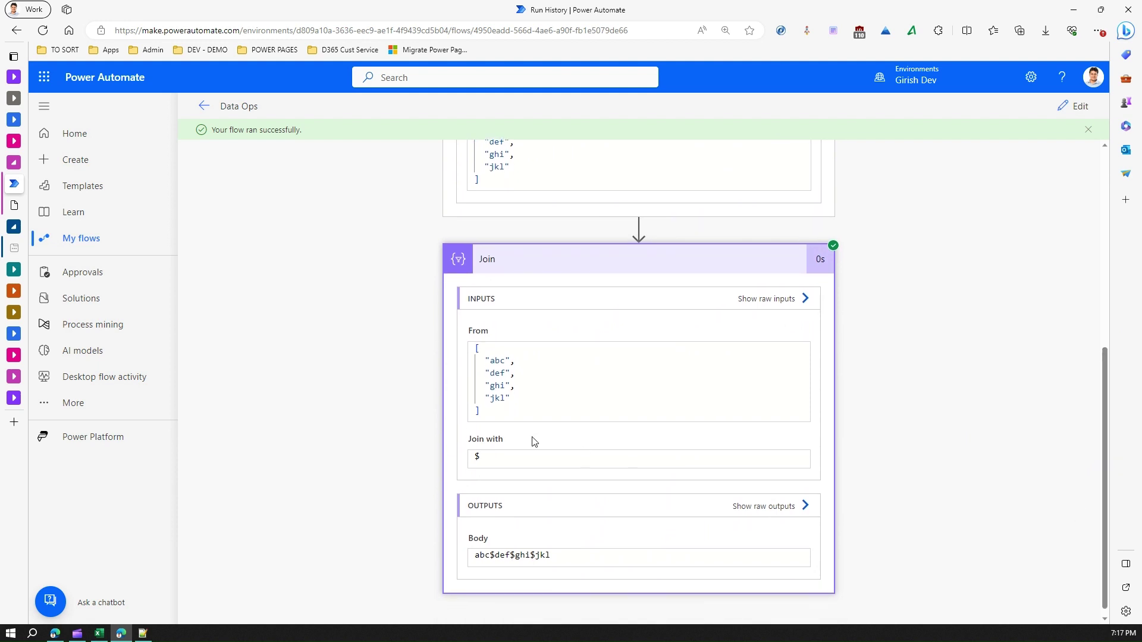
left_click_drag(485, 459, 475, 458)
left_click_drag(552, 558, 476, 560)
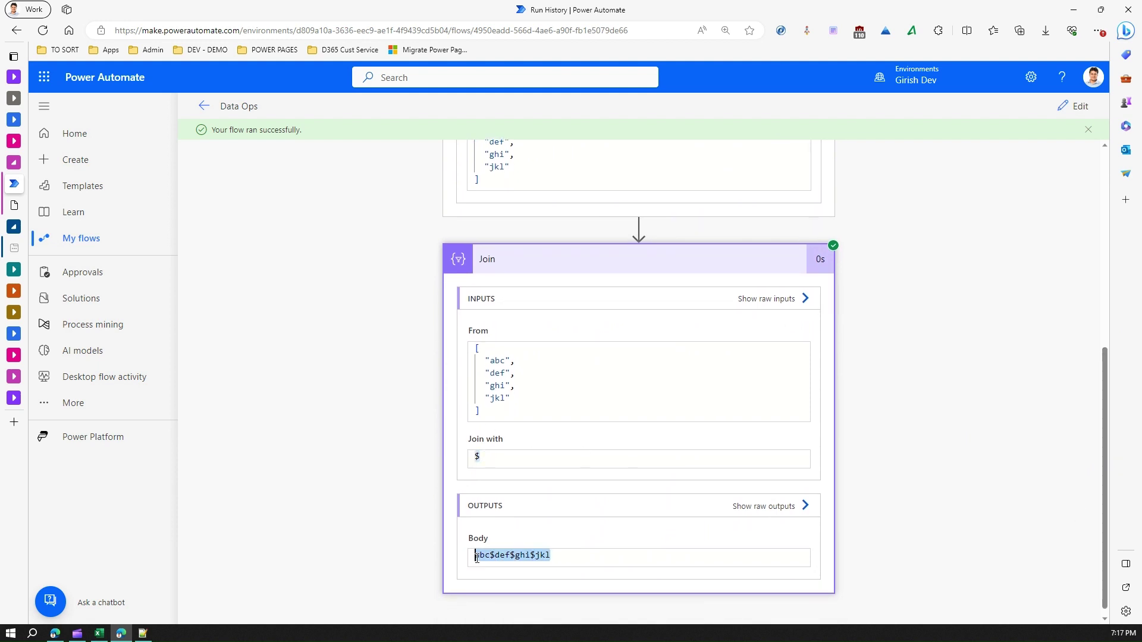
- Show Join's raw outputs and examine the JSON body "abc$def$ghi$jkl"
left_click(788, 511)
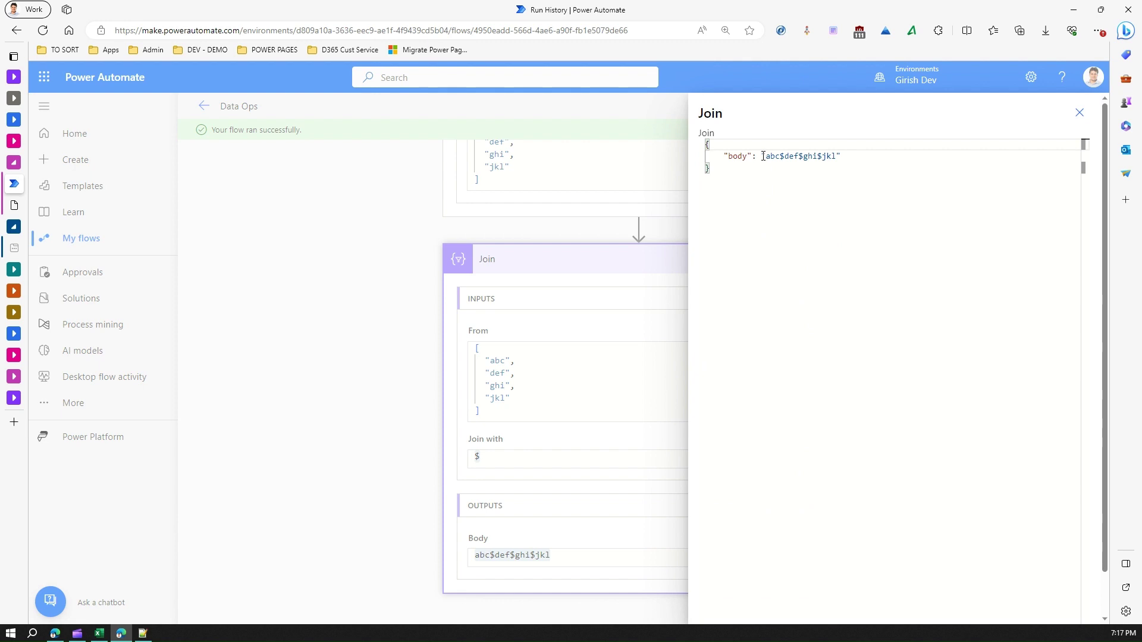
left_click_drag(762, 156, 852, 154)
left_click(731, 191)
left_click_drag(711, 168, 707, 144)
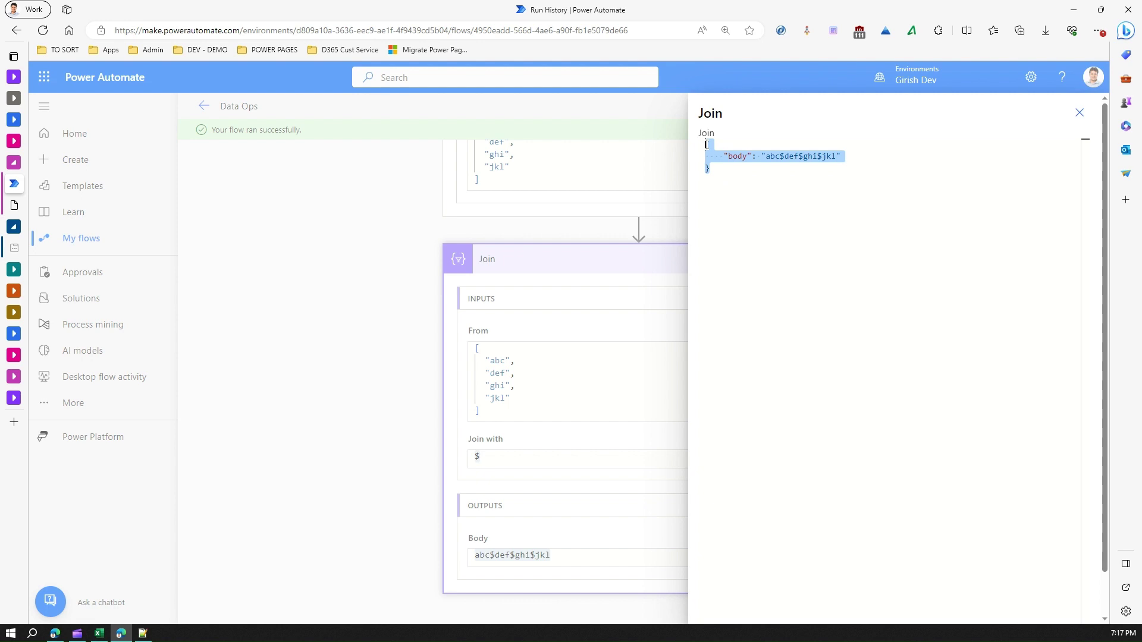
left_click(720, 173)
left_click_drag(724, 157, 842, 155)
left_click_drag(711, 170, 706, 144)
- Close the raw outputs panel, recheck the $ separator and joined Body, and scroll to the top
left_click(1081, 114)
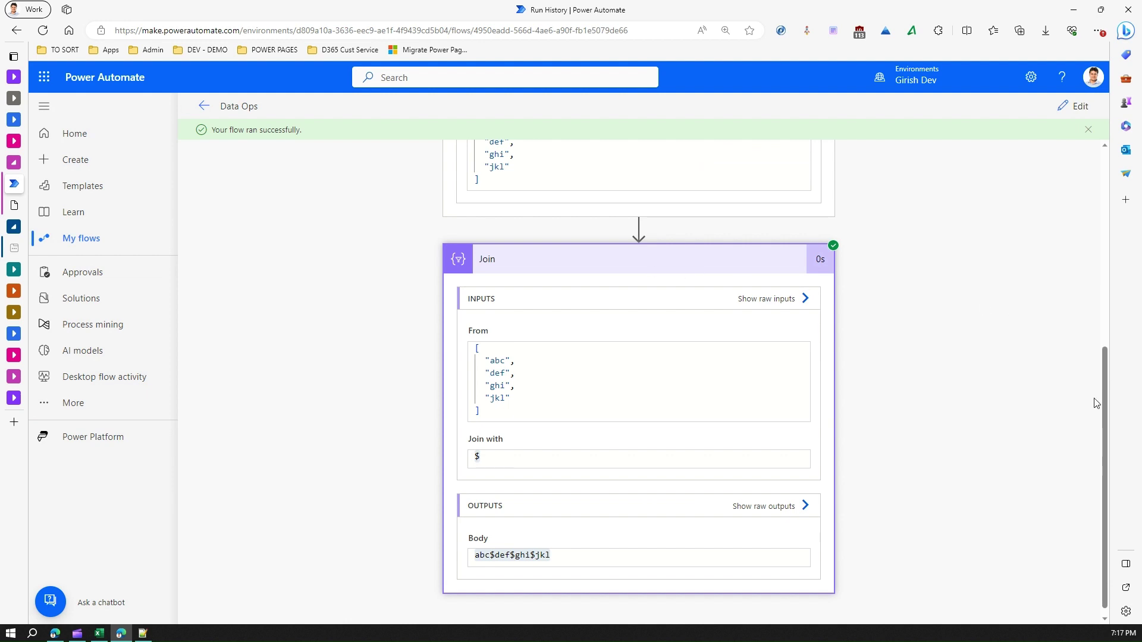
left_click_drag(1107, 403, 1103, 376)
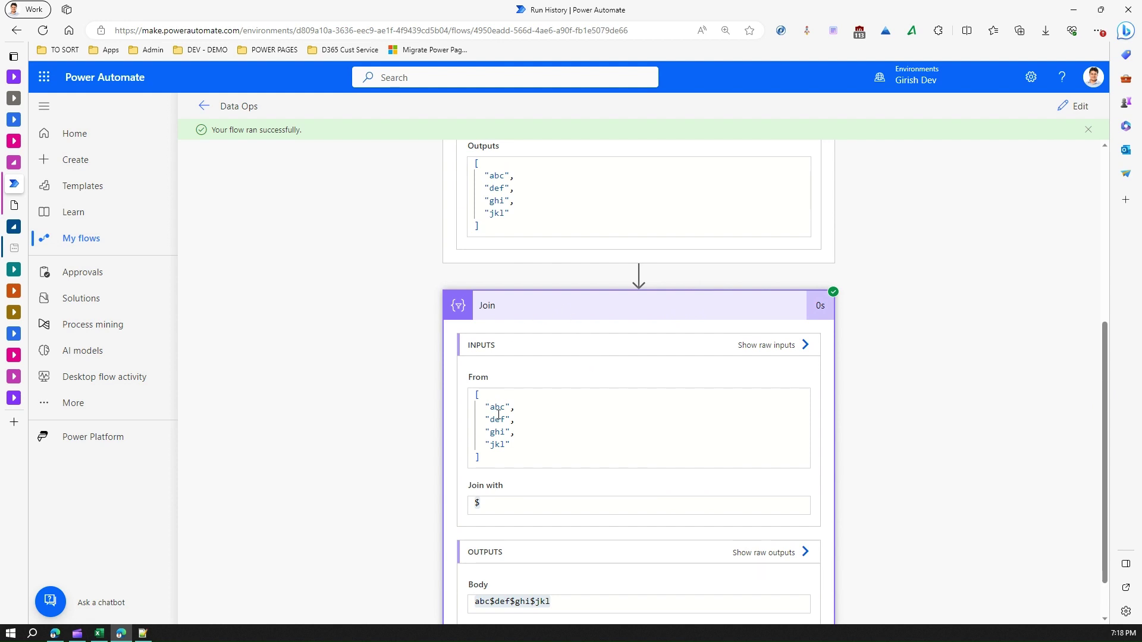
double_click(490, 504)
left_click_drag(557, 601, 471, 595)
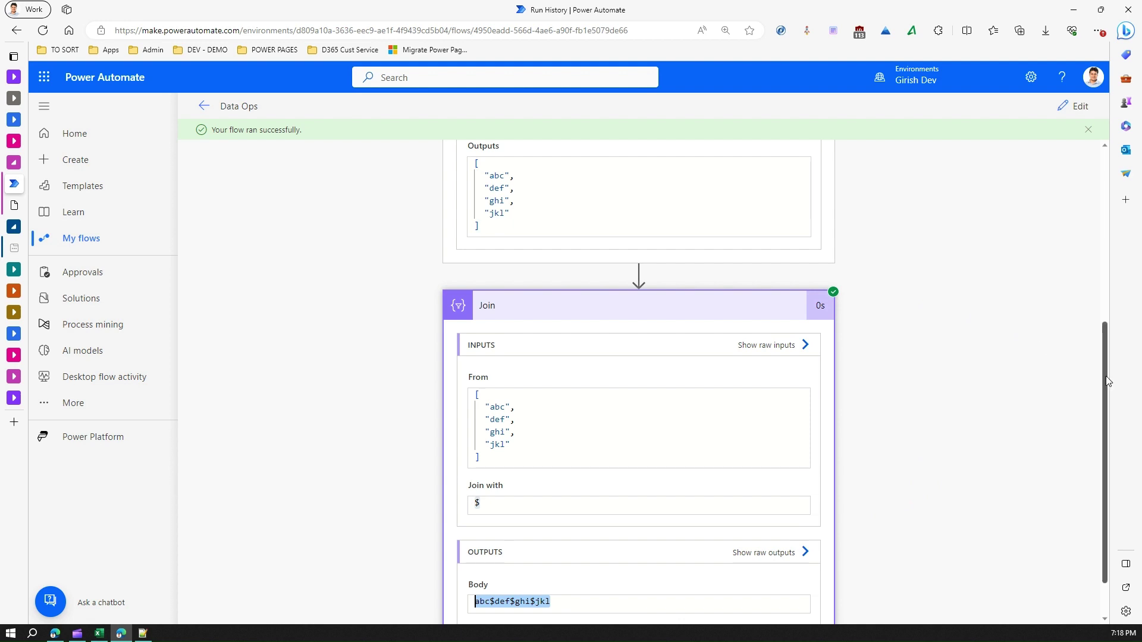
left_click_drag(1108, 381, 1099, 170)
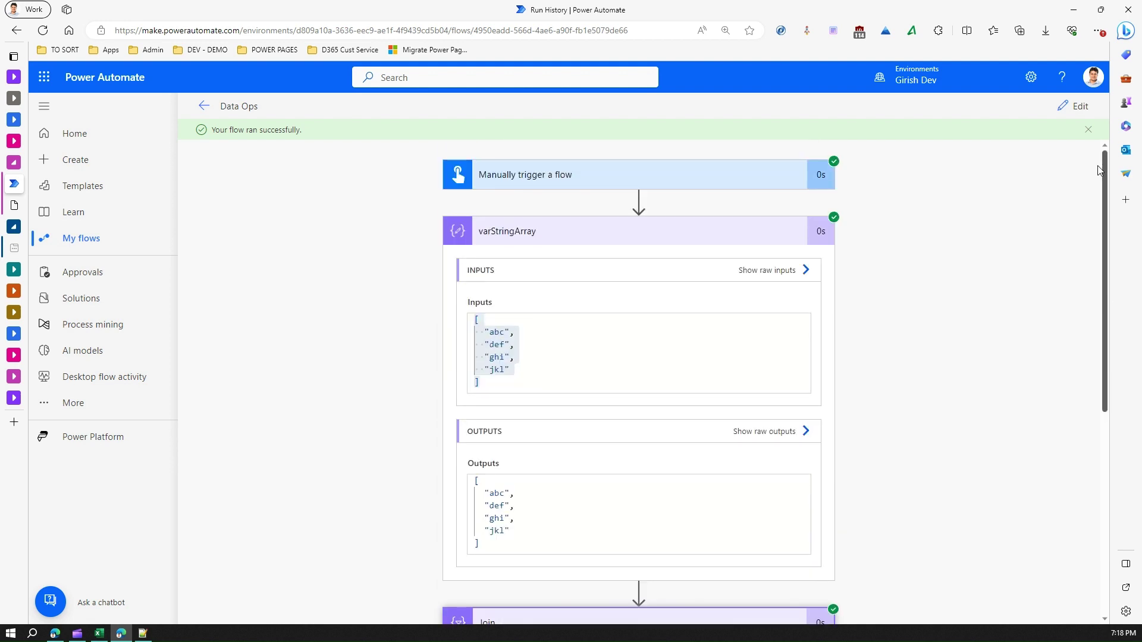